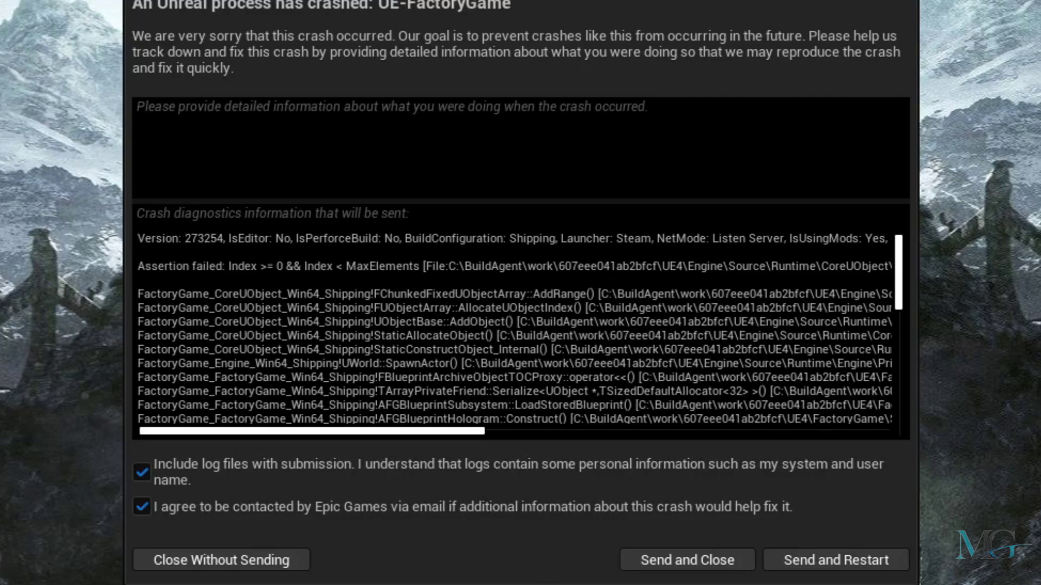
drag(408, 431, 620, 450)
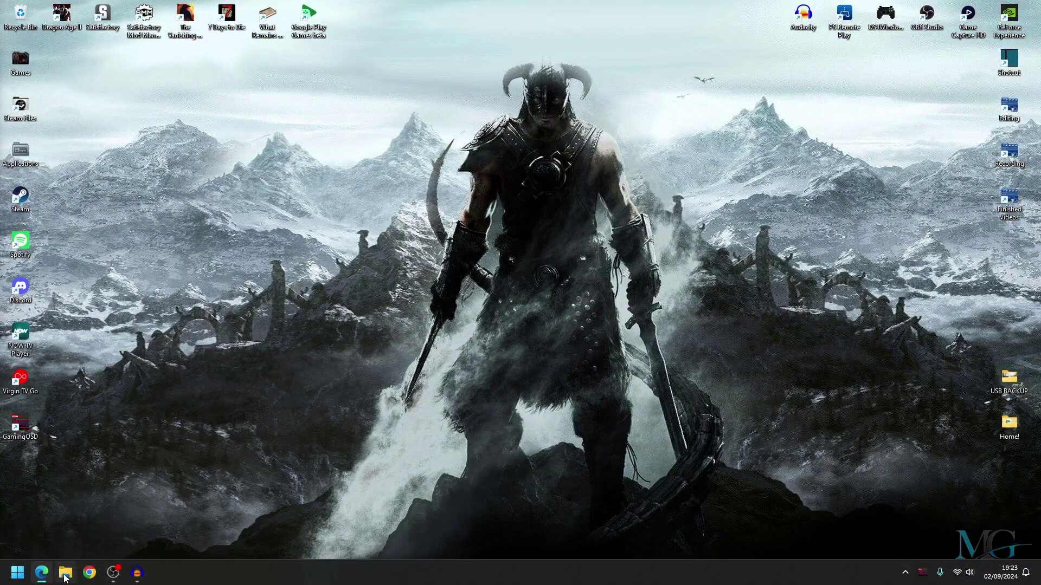
Step: In File Explorer, go from C: through Users, AppData, Local, FactoryGame, Saved and Config to Windows
click(65, 572)
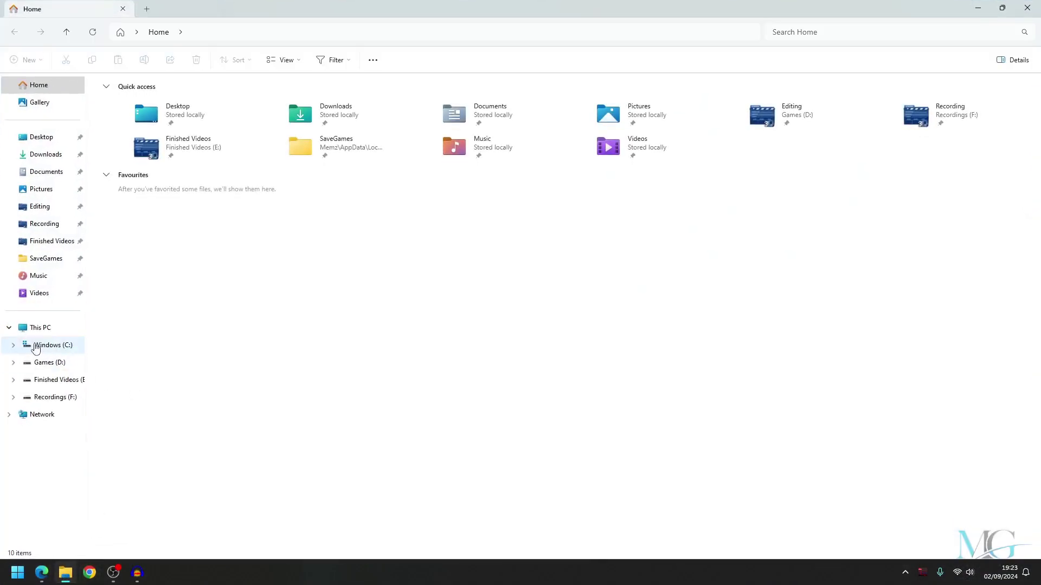
click(49, 350)
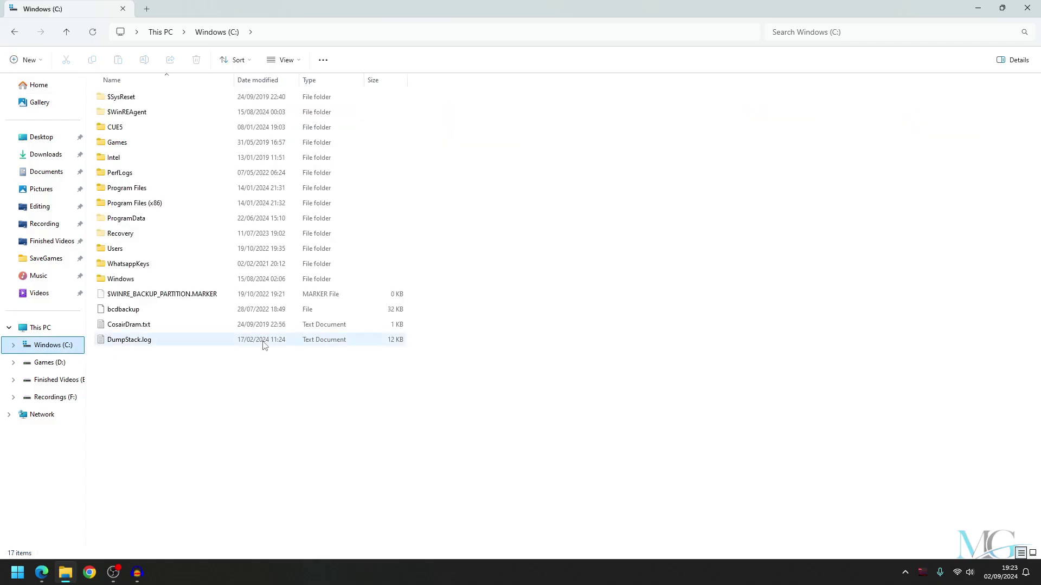
double_click(140, 251)
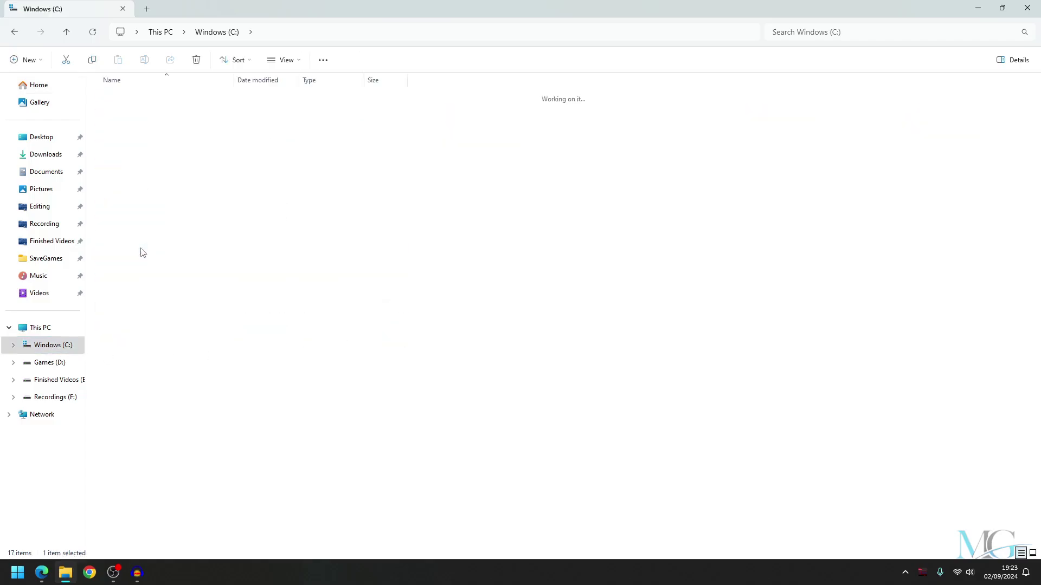
double_click(127, 117)
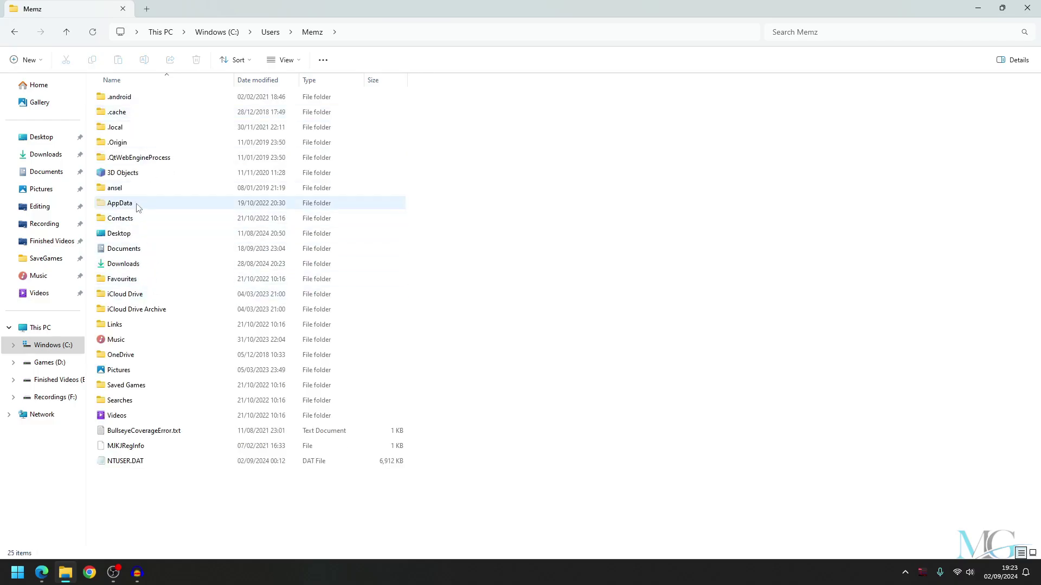
double_click(134, 204)
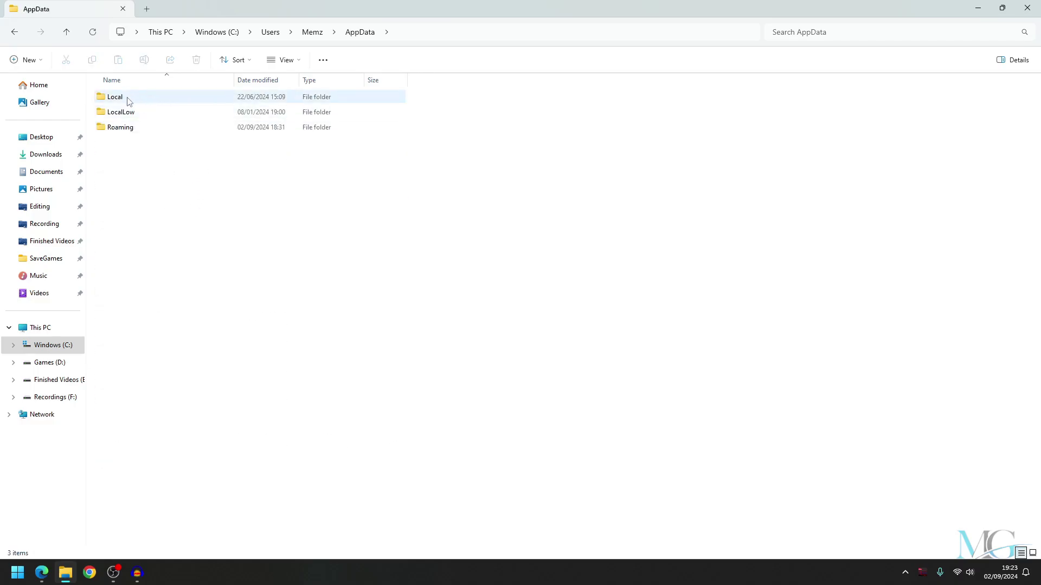
double_click(127, 101)
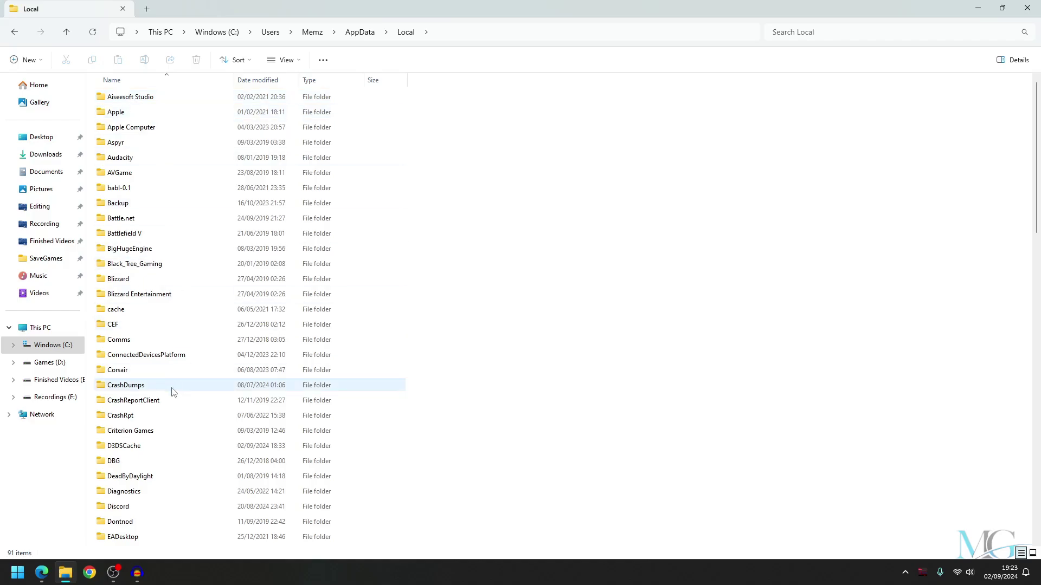
scroll(169, 387, down, 3)
scroll(155, 378, down, 1)
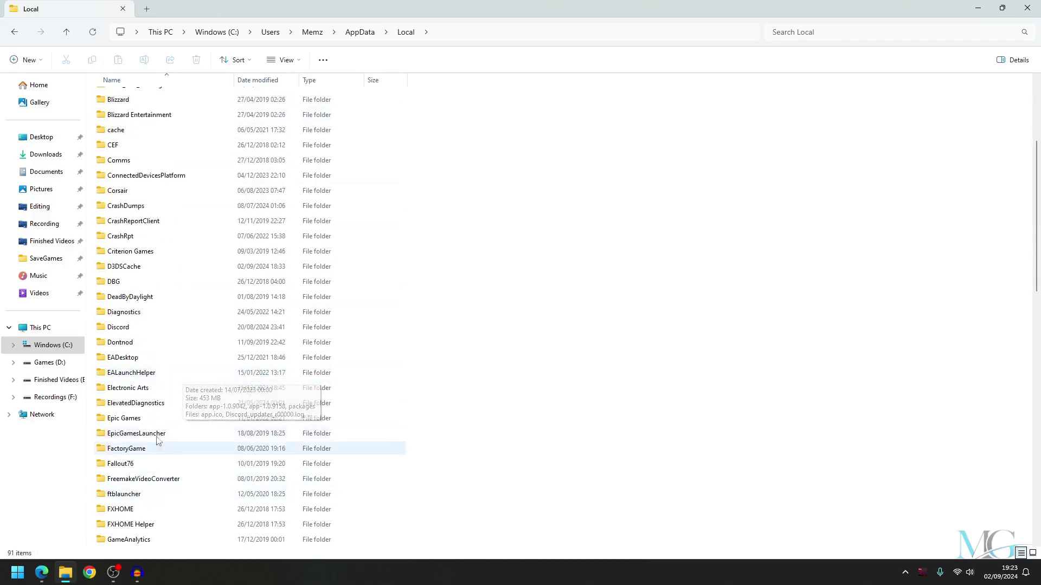
double_click(139, 453)
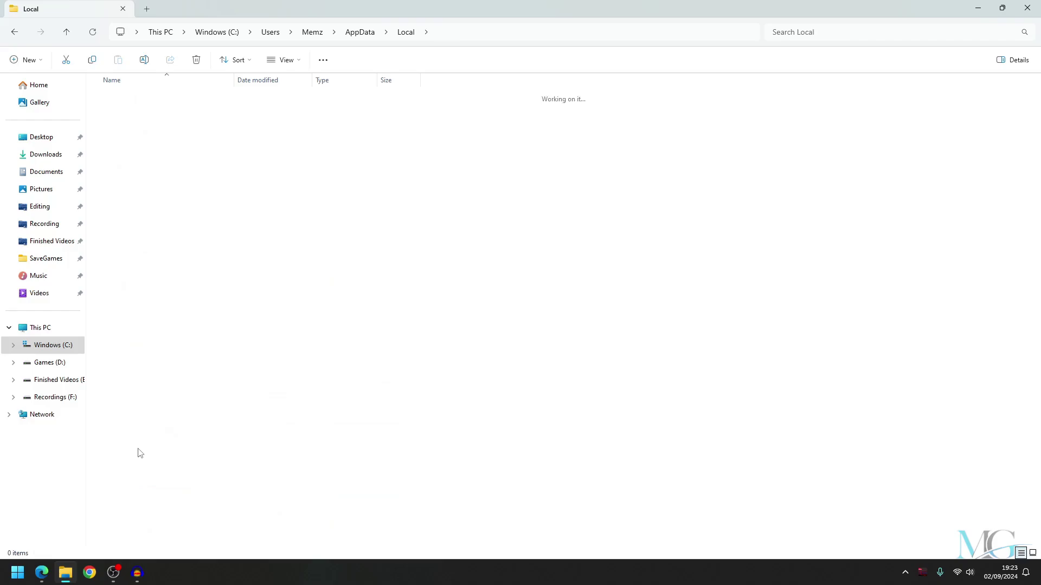
double_click(115, 97)
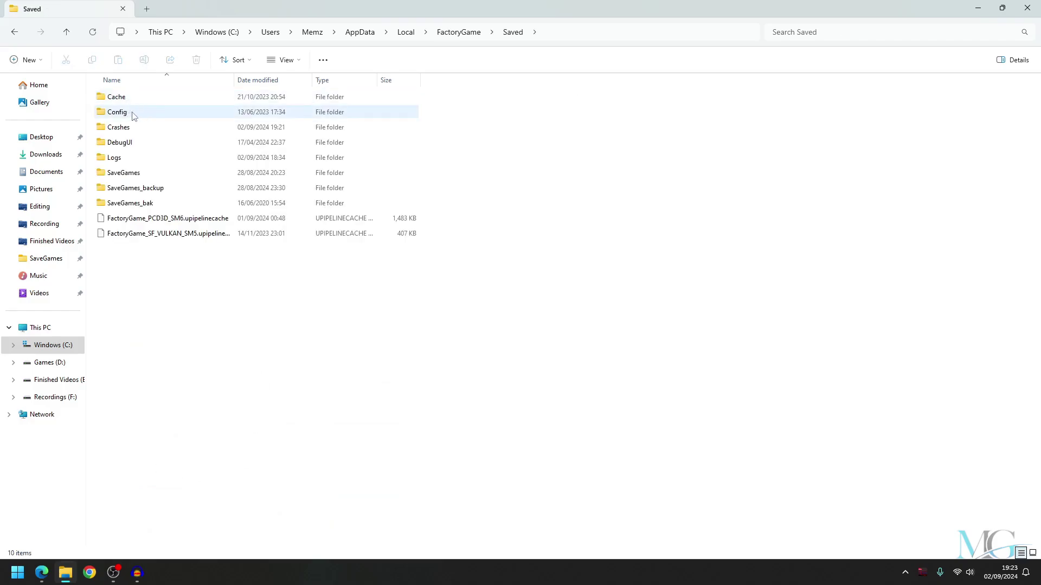
double_click(133, 115)
double_click(136, 118)
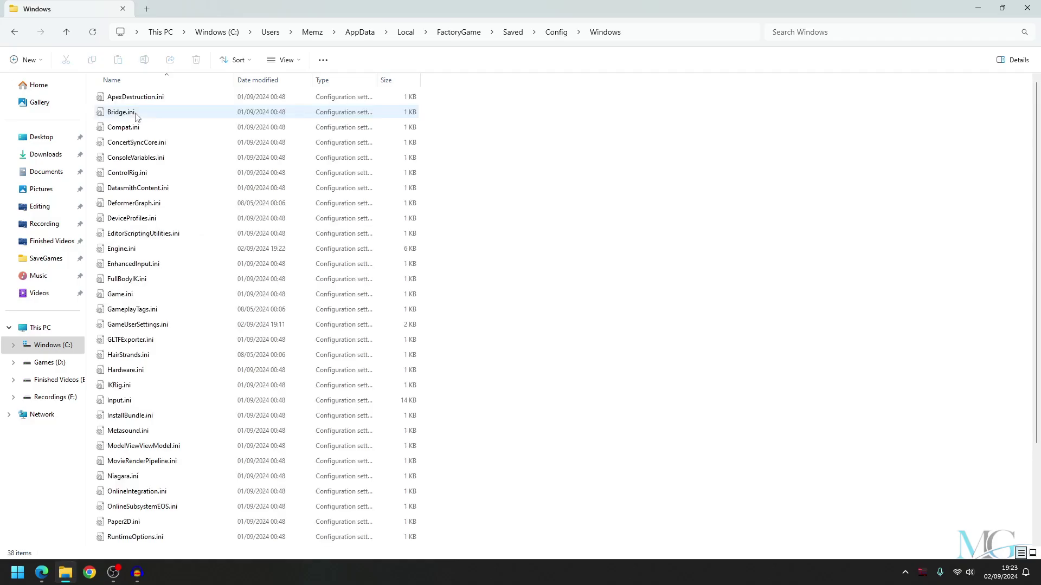
Step: Open Engine.ini in Notepad using its Open with menu
right_click(142, 253)
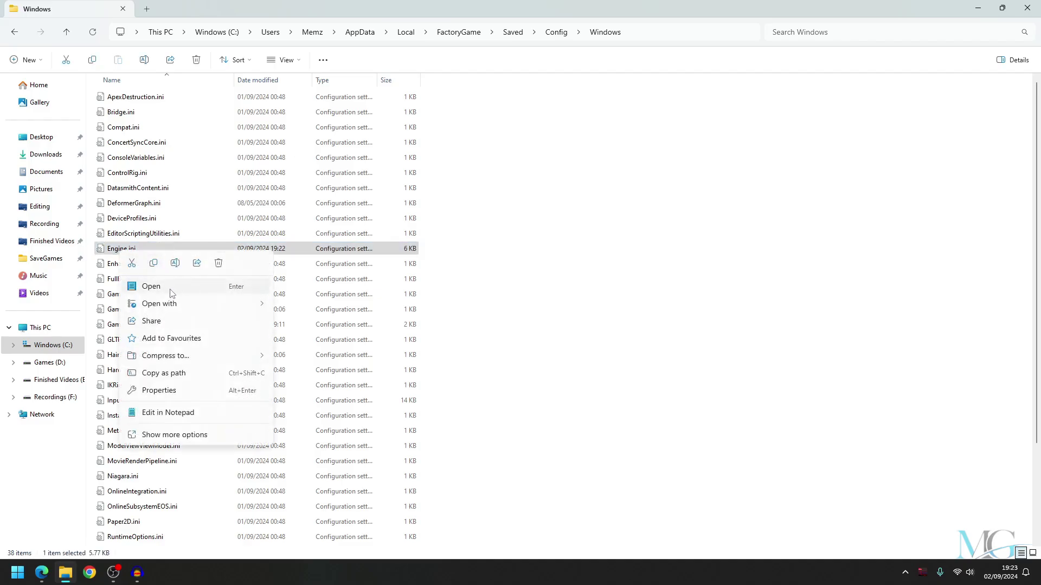
mouse_move(159, 304)
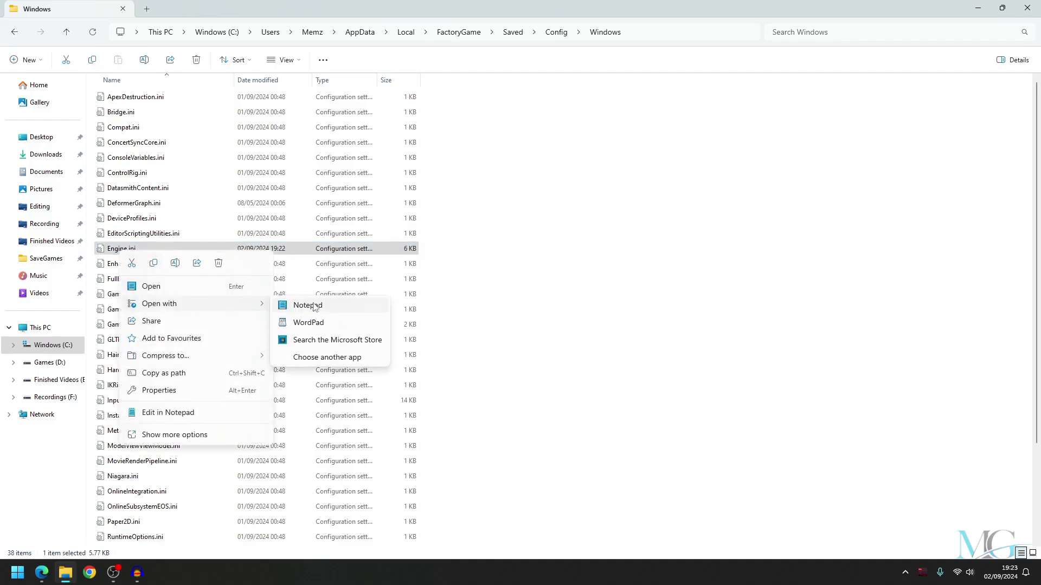
click(313, 308)
drag(821, 142, 821, 398)
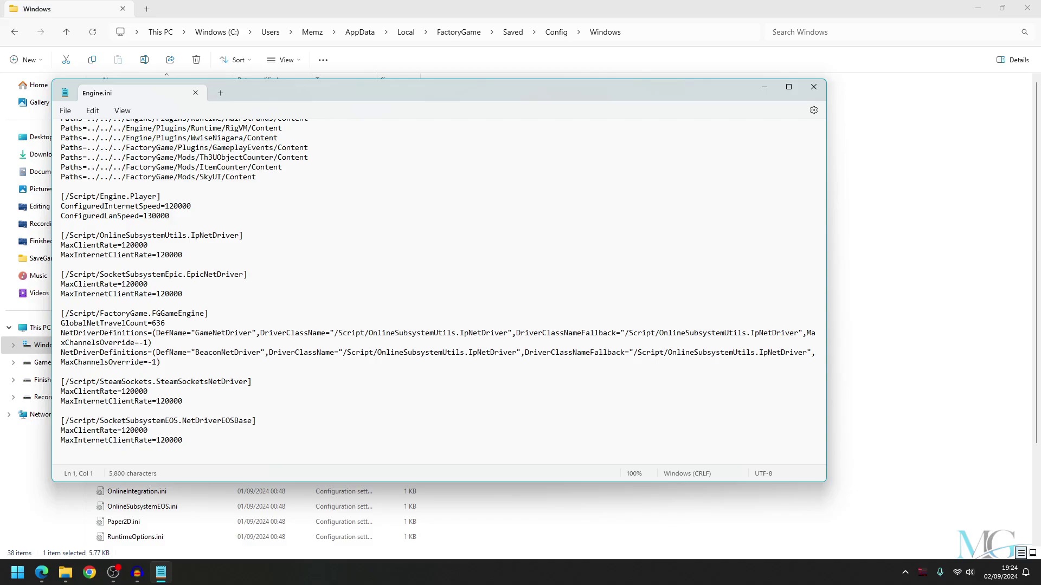
Step: On the wiki tutorial, select and copy the three GarbageCollectionSettings lines from the code block
key(alt+Tab)
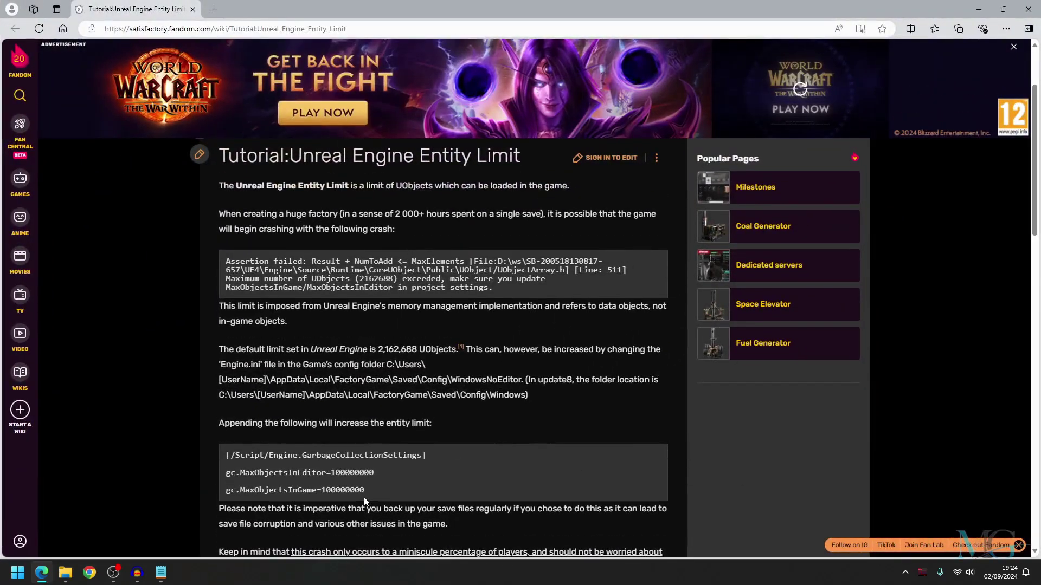
drag(369, 491, 224, 456)
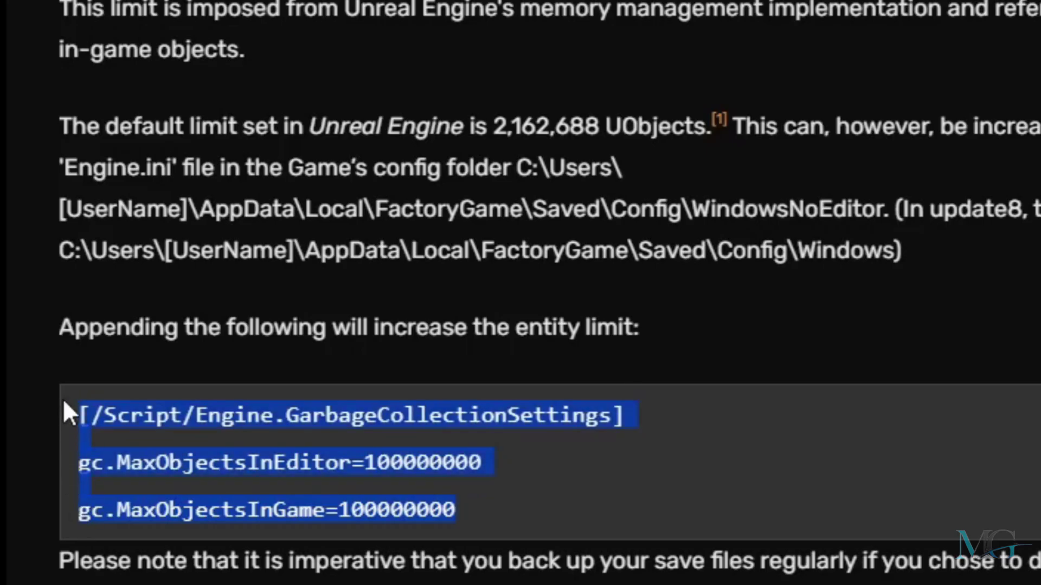
drag(223, 456, 220, 449)
key(ctrl+c)
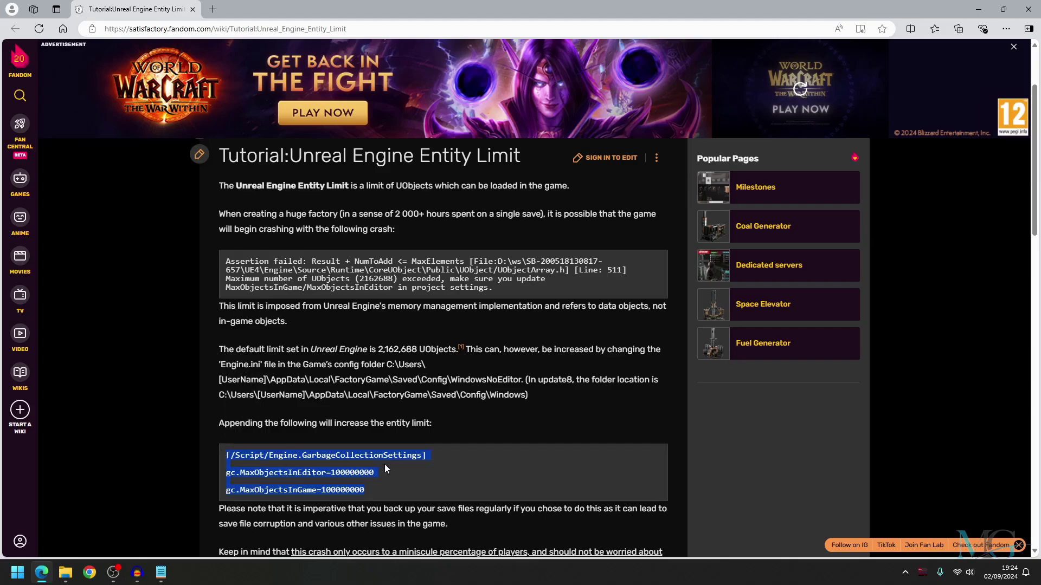
right_click(312, 458)
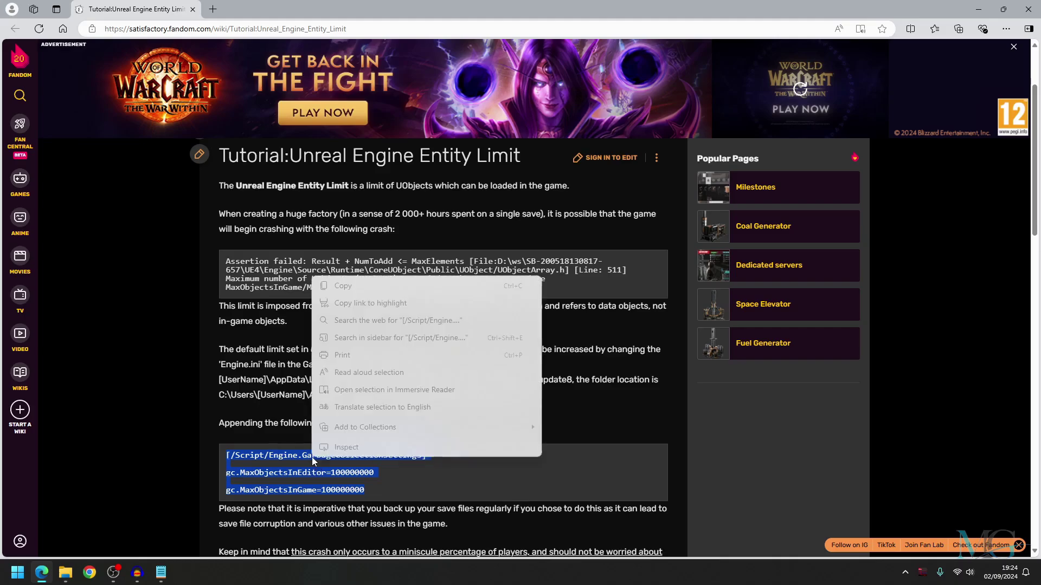
click(346, 289)
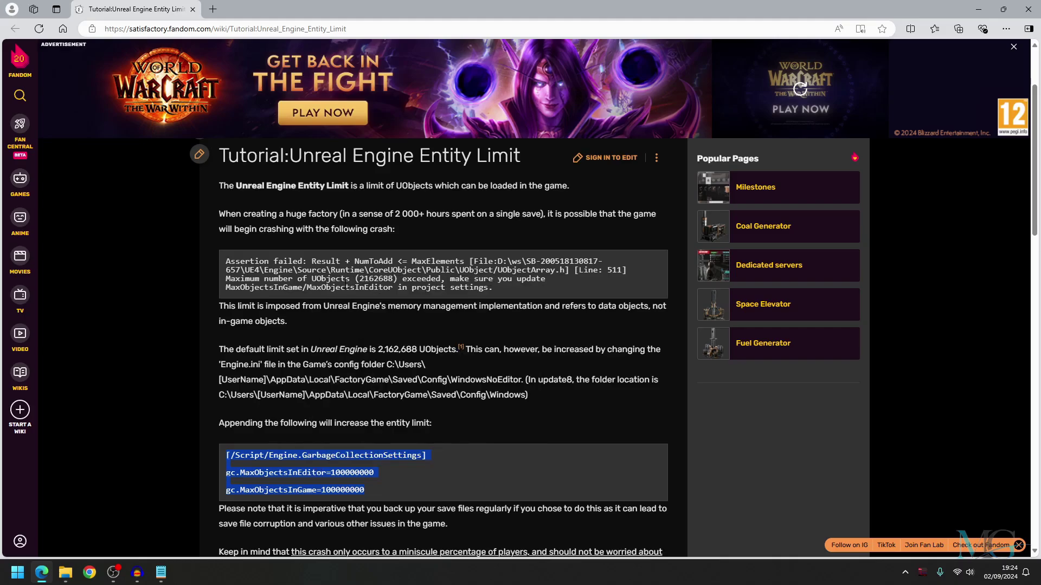
Step: Paste the section on a new line in Engine.ini, set both MaxObjects values to 5000000, and save
click(164, 574)
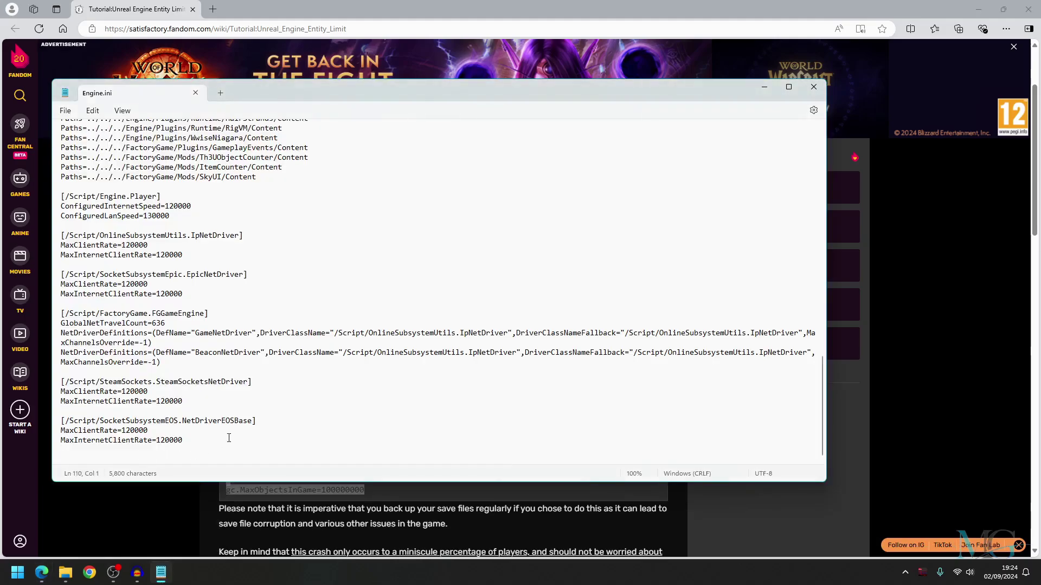
key(Return)
key(ctrl+v)
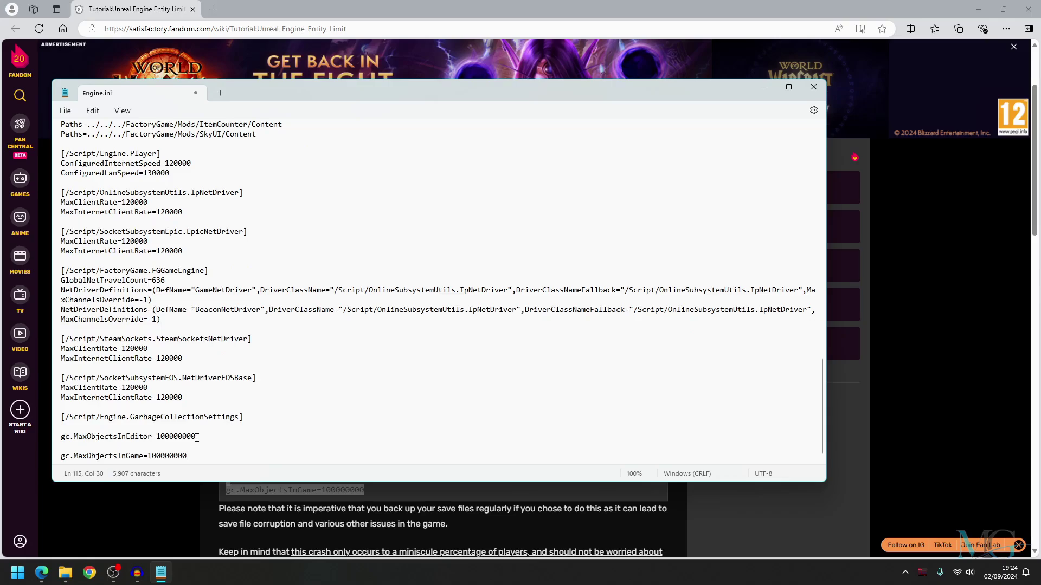
drag(193, 440, 158, 443)
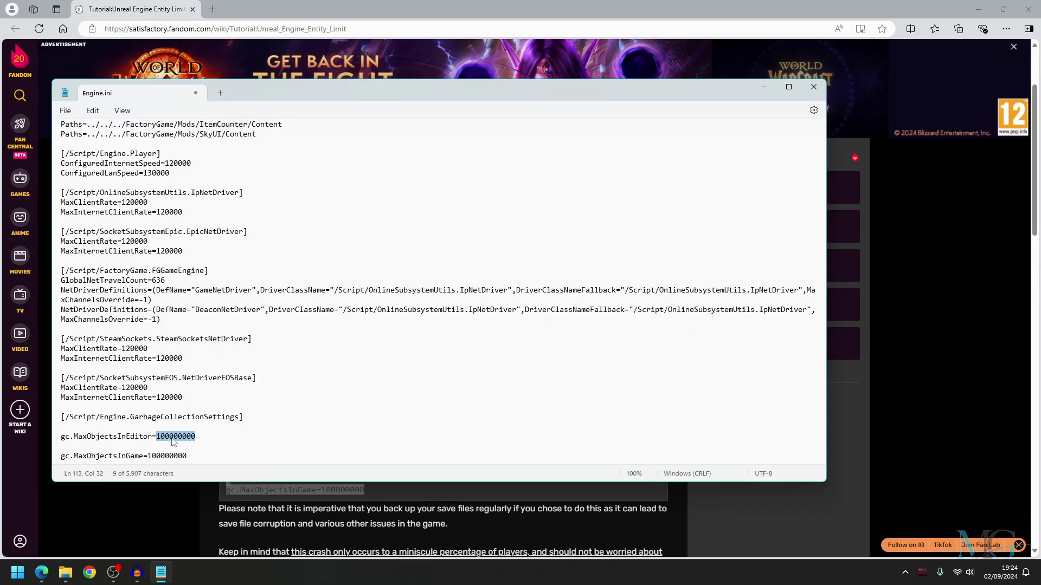
text(5)
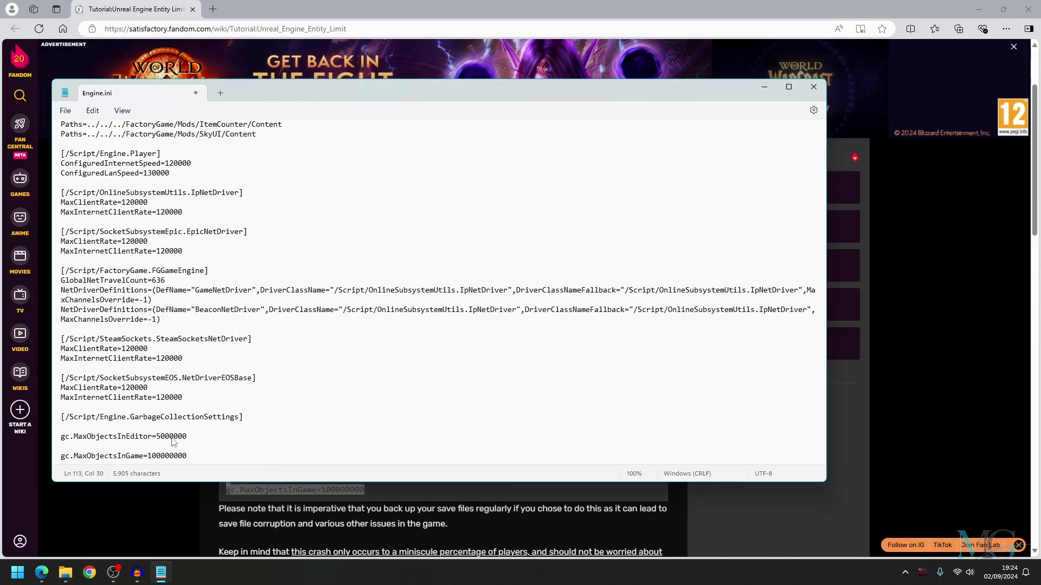
drag(197, 456, 148, 457)
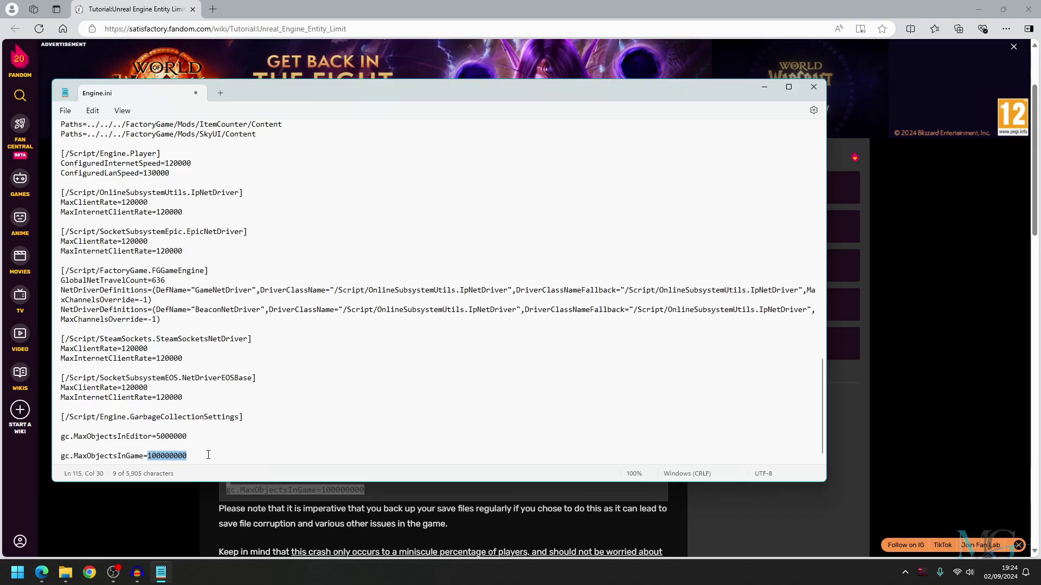
text(5)
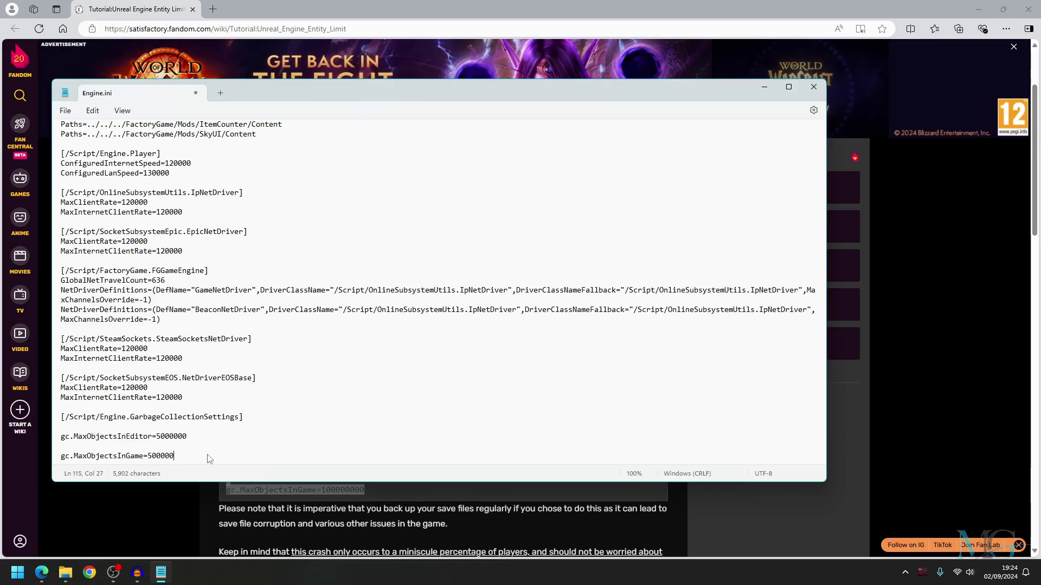
text(0)
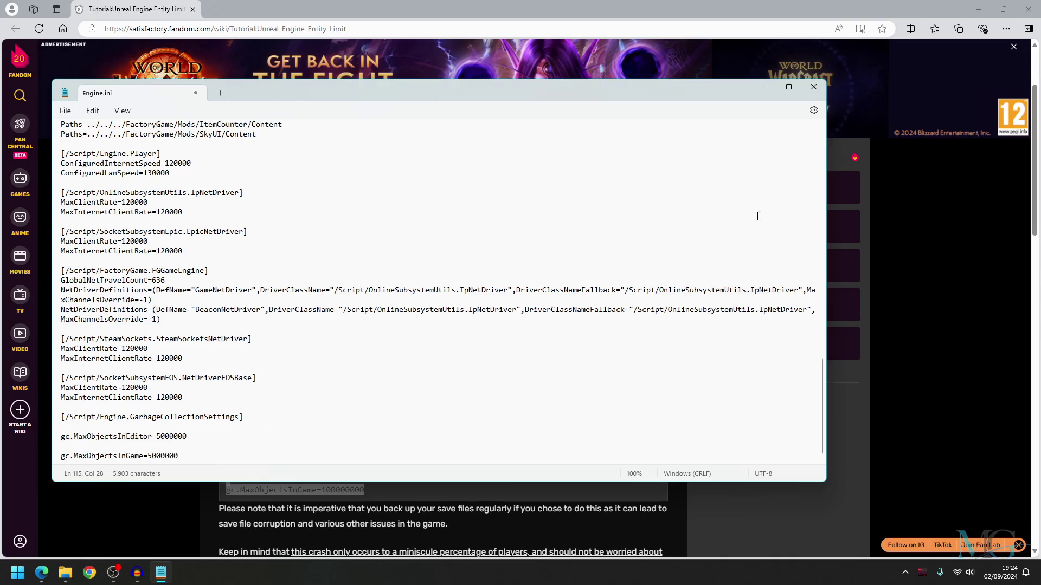
click(65, 111)
click(87, 186)
Step: Close Notepad and File Explorer and minimize the wiki browser to show the desktop
click(813, 86)
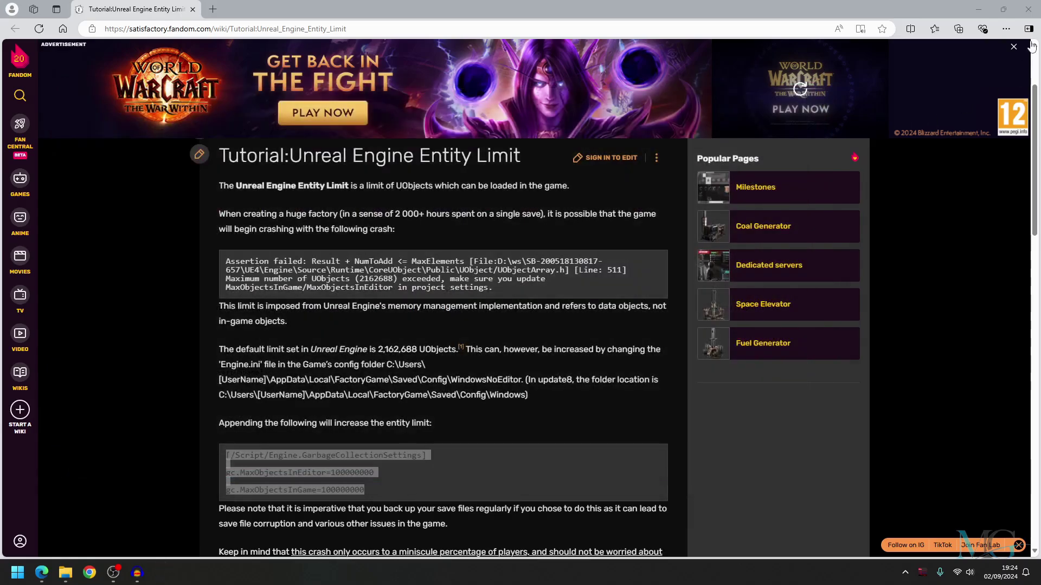
click(978, 12)
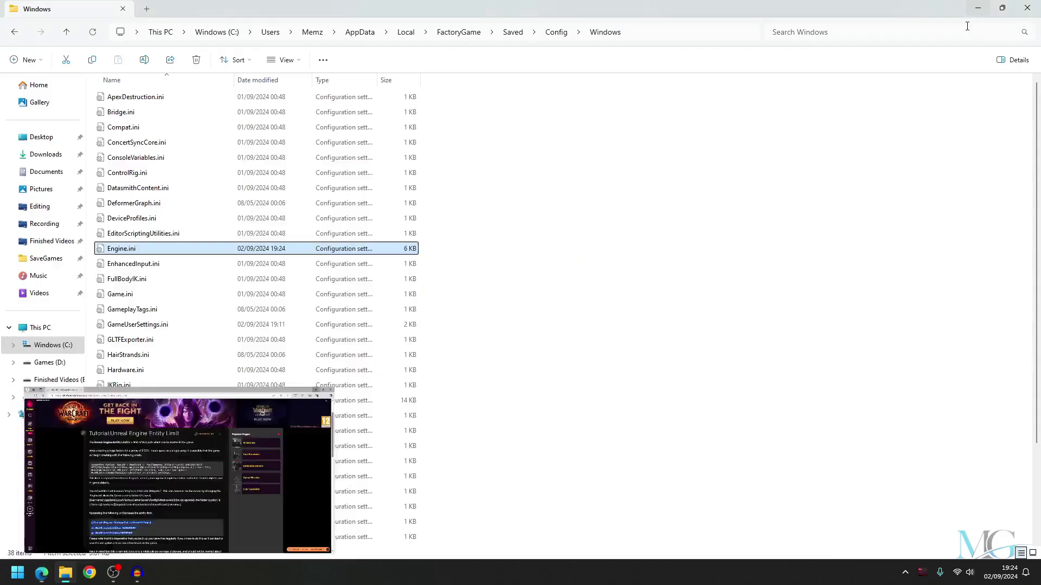
click(1026, 12)
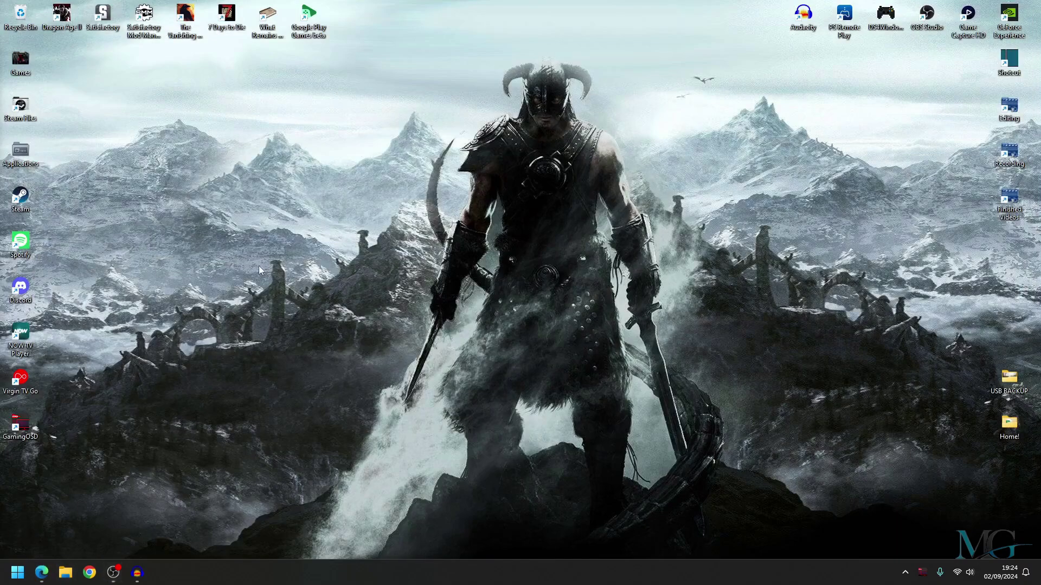
Step: Relaunch Satisfactory through Steam from its desktop shortcut
double_click(103, 14)
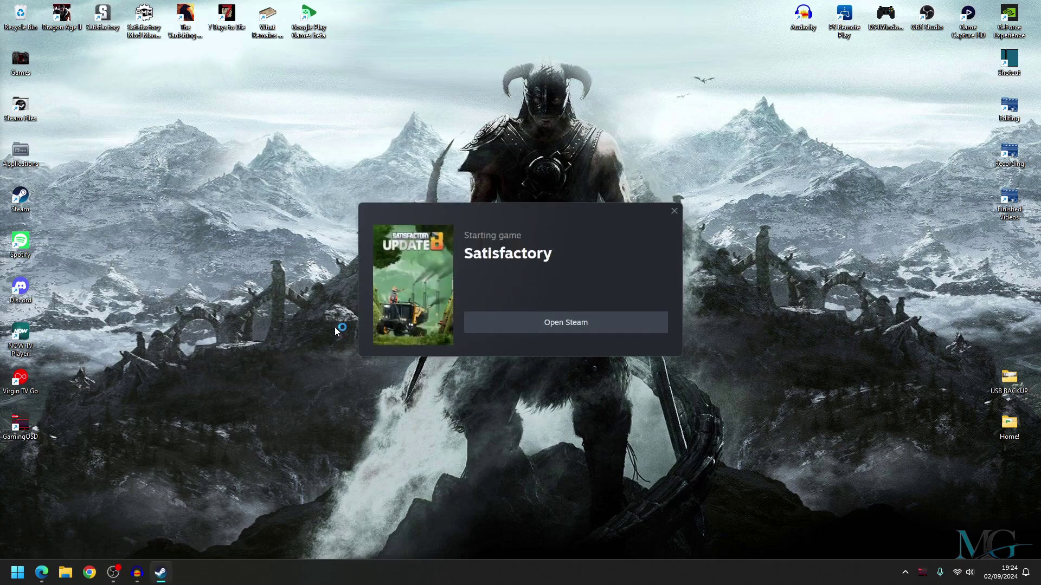